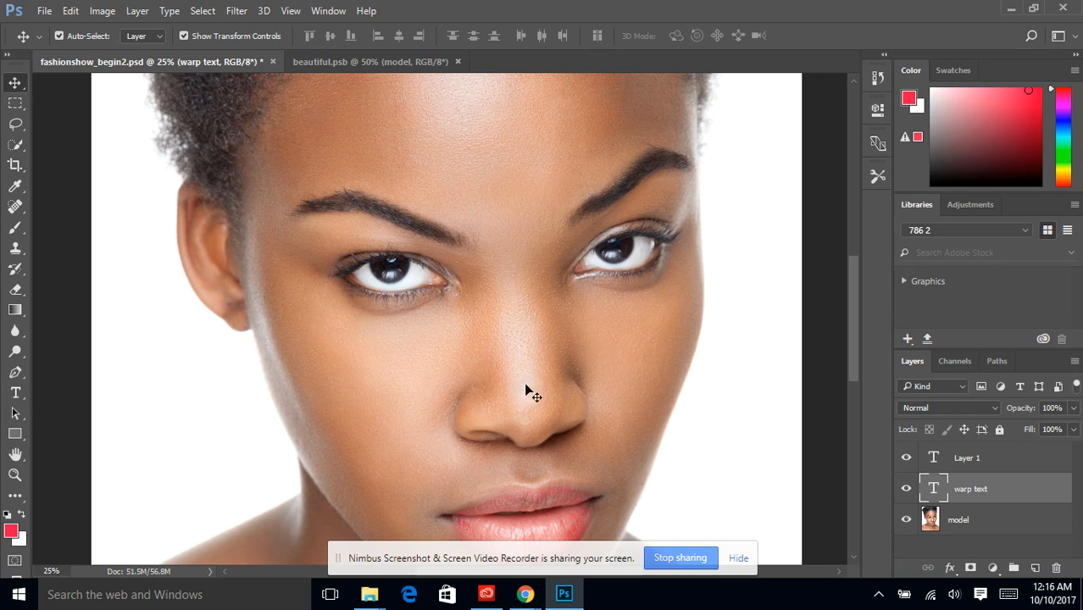
# Add the point text "BEAUTIFUL" across the model's forehead with the Type tool.
pyautogui.moveTo(848, 315); pyautogui.dragTo(855, 287)
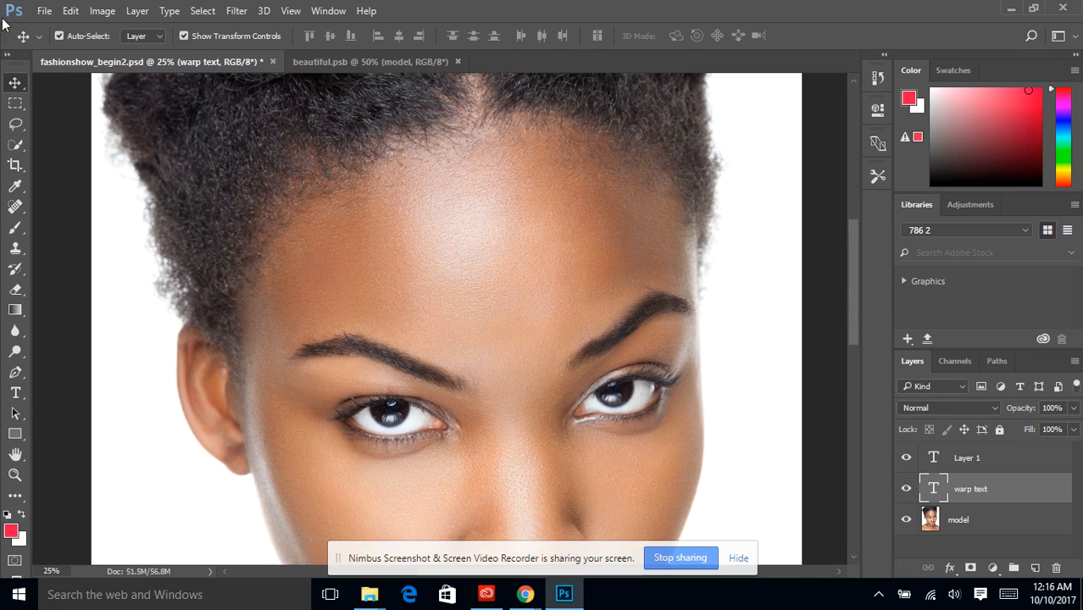
pyautogui.click(15, 393)
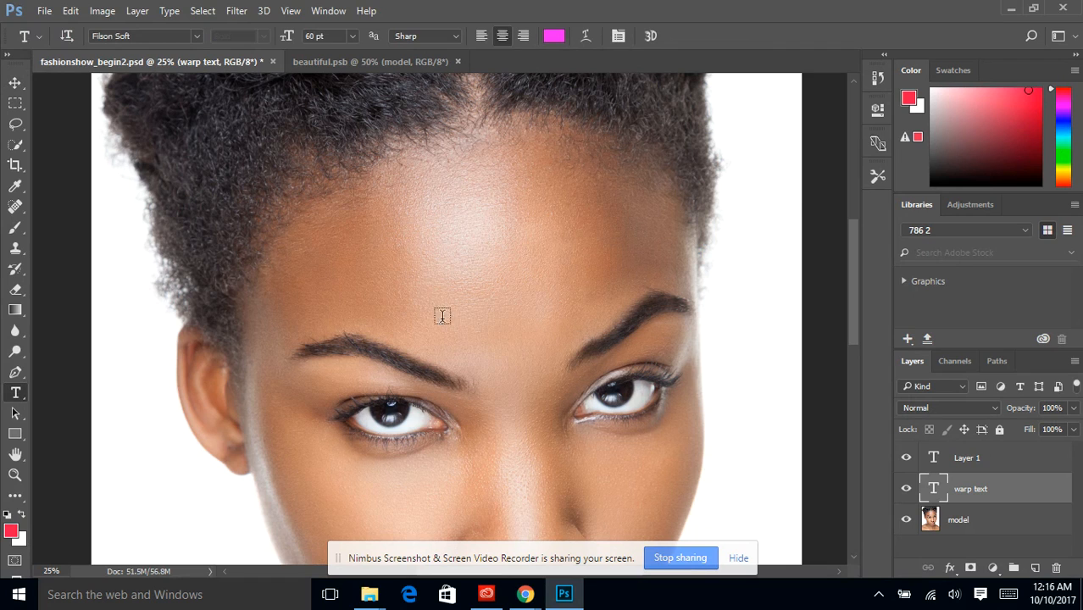
pyautogui.click(394, 246)
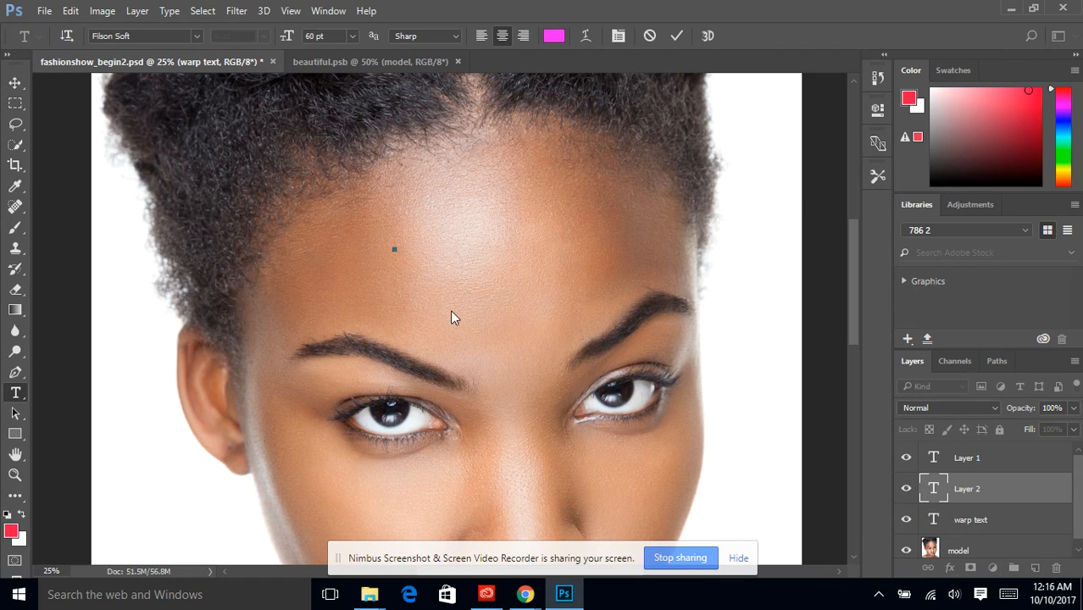
pyautogui.write('BEAUTIFU')
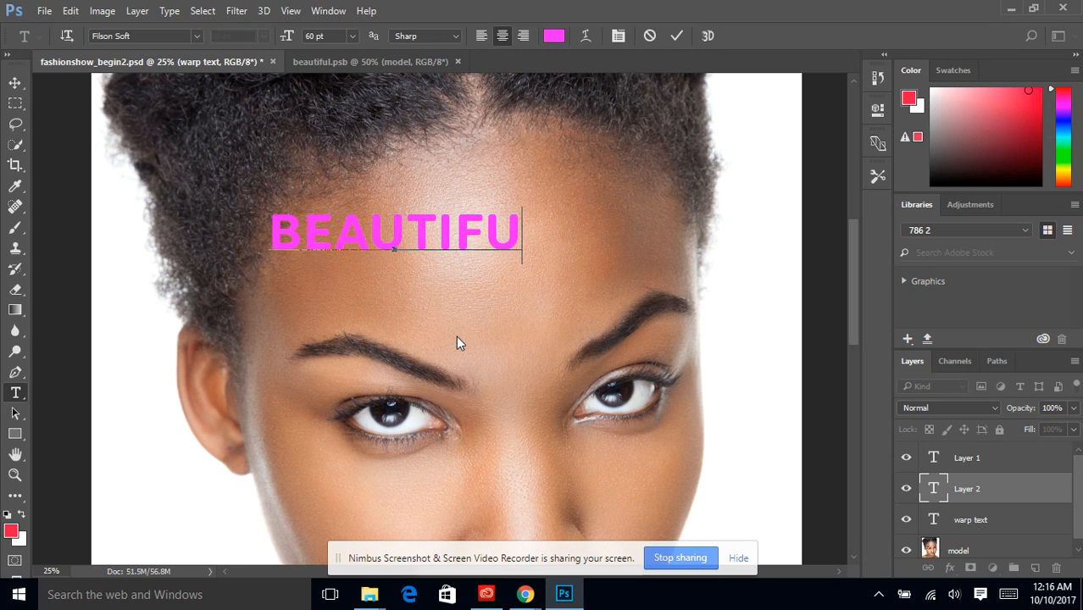
pyautogui.write('L')
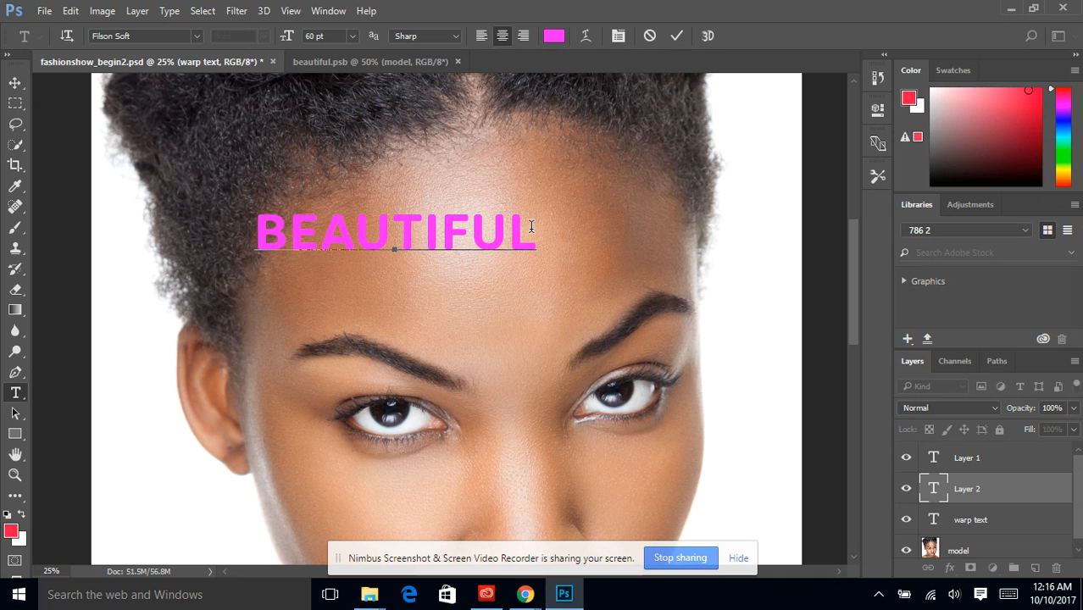
# Create warped text from "BEAUTIFUL" using the Arc style.
pyautogui.click(584, 36)
pyautogui.click(116, 211)
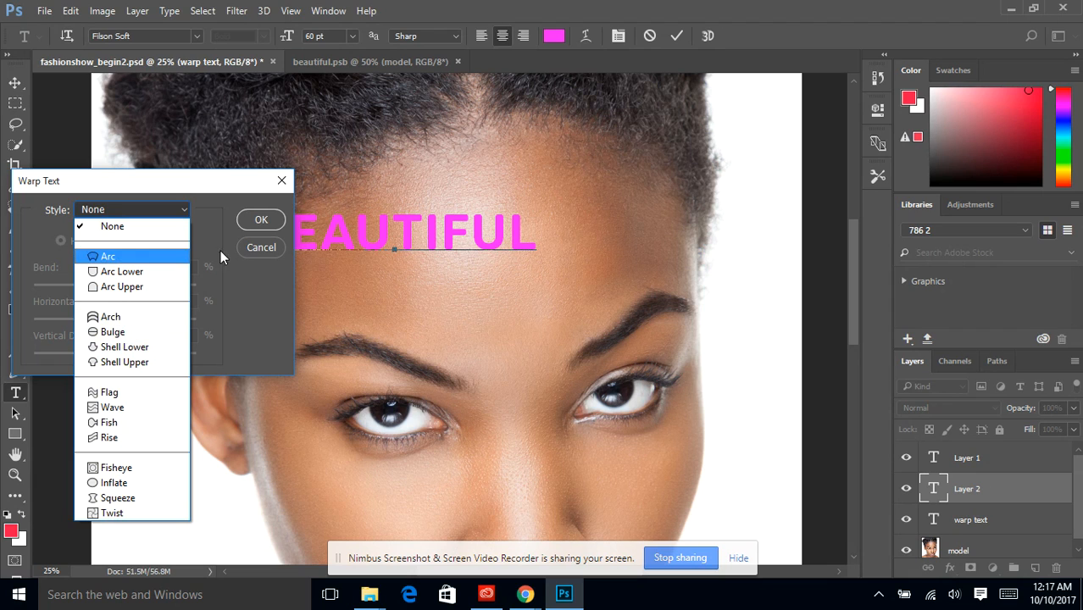
pyautogui.click(133, 258)
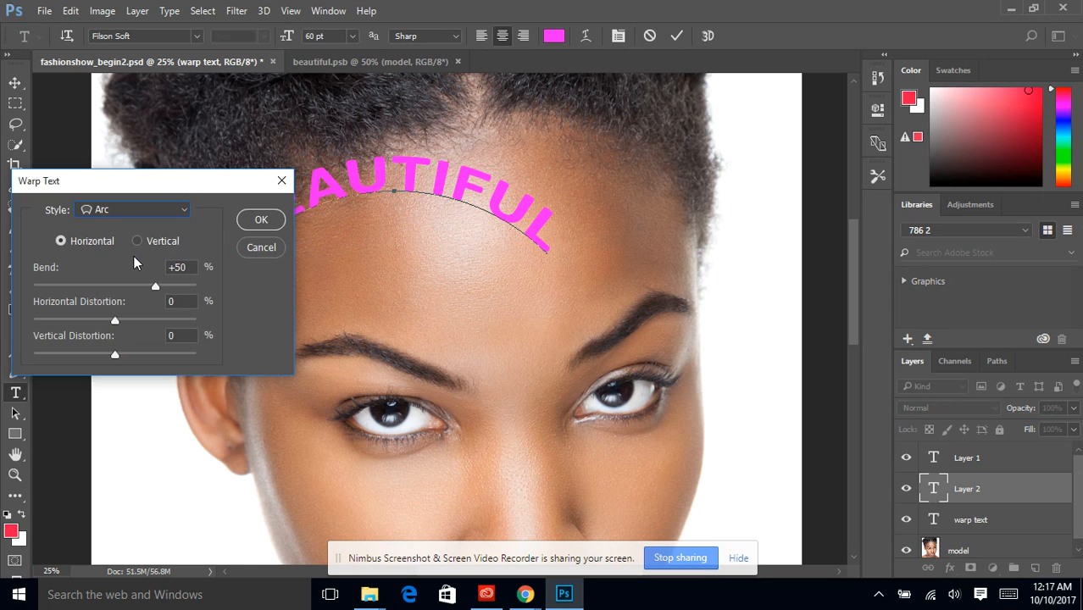
# Try the Fisheye and Squeeze warp styles on the text and return to the Arc style.
pyautogui.click(132, 210)
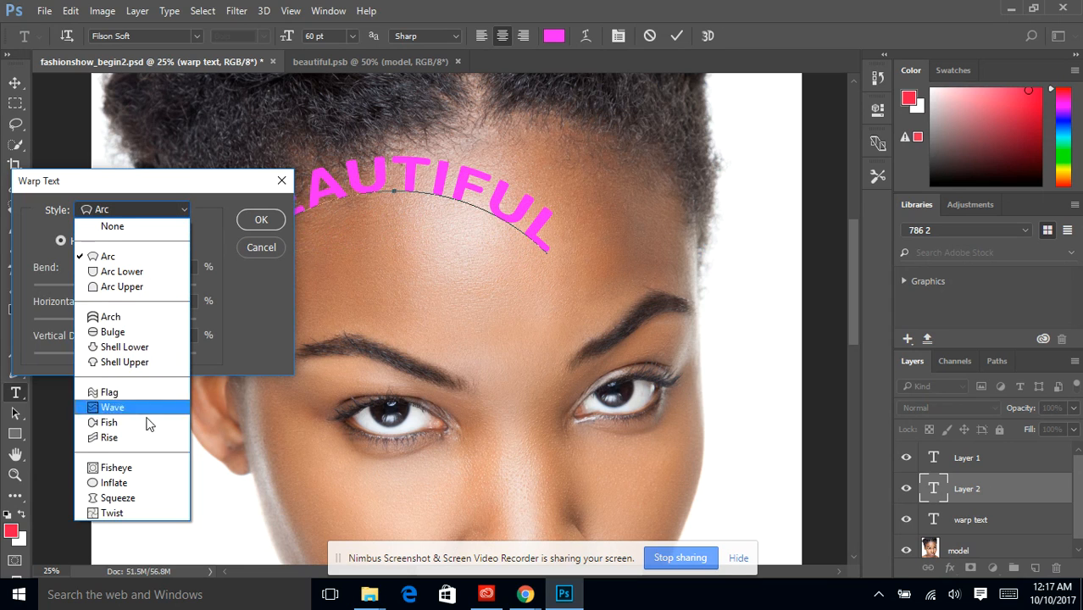
pyautogui.click(132, 468)
pyautogui.click(131, 212)
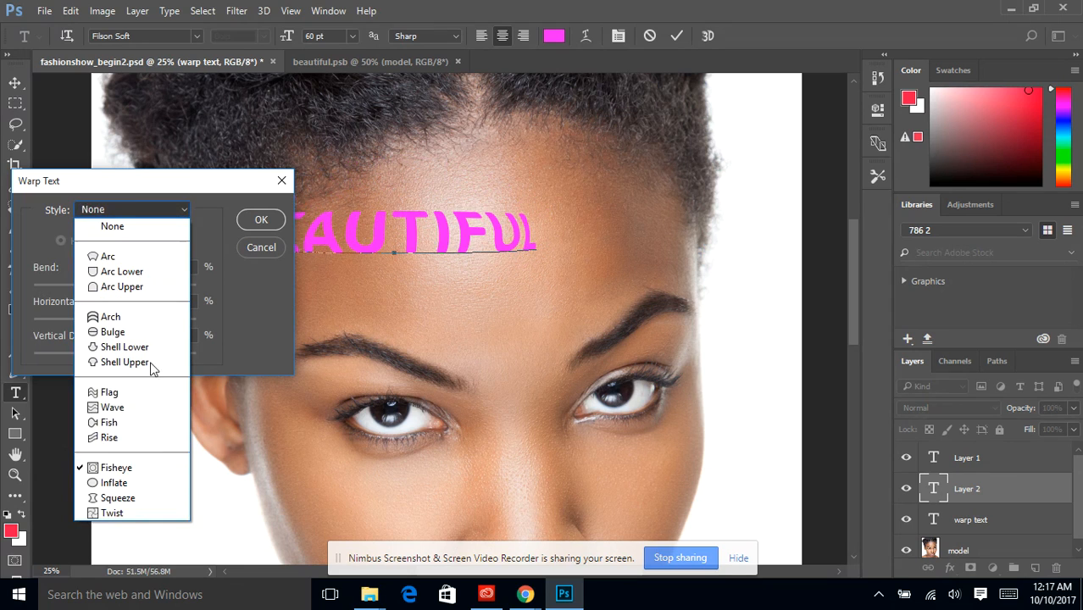
pyautogui.click(123, 498)
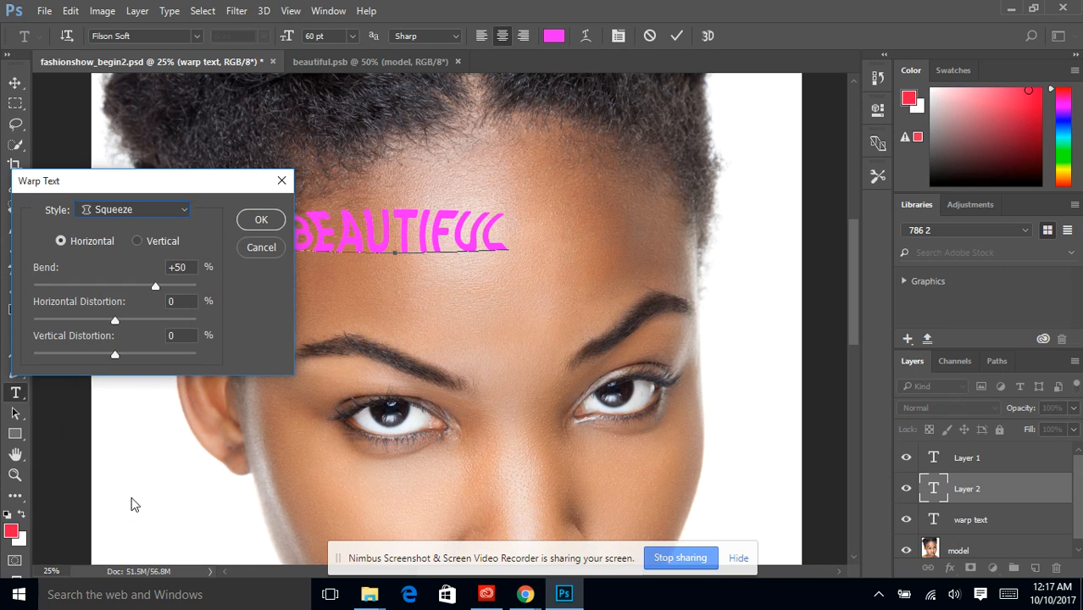
pyautogui.click(116, 211)
pyautogui.click(116, 212)
pyautogui.click(116, 211)
pyautogui.click(135, 258)
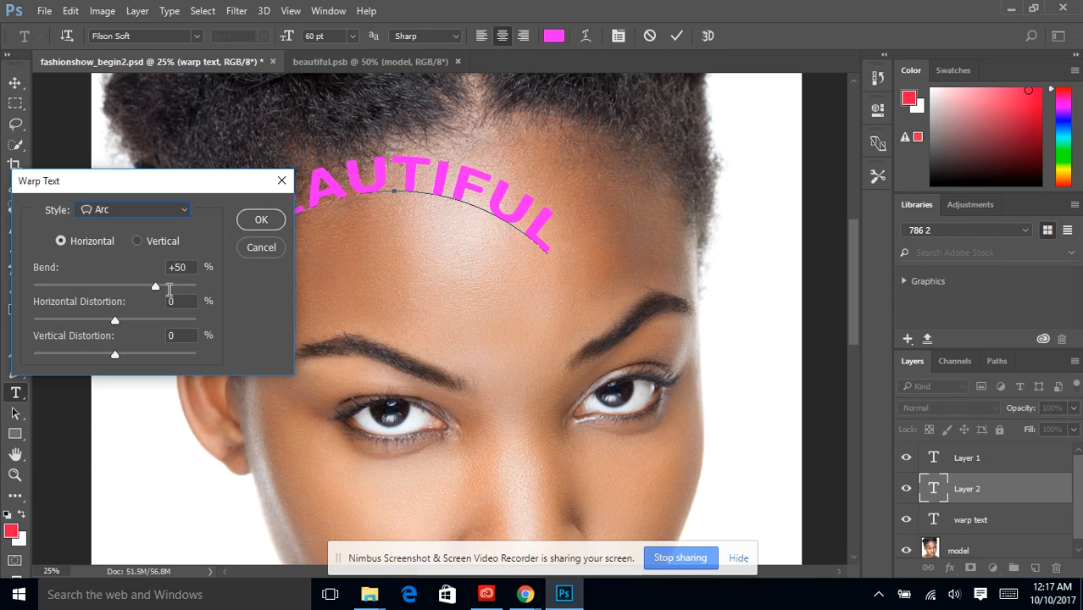
# Set the arc warp's bend to +35%, apply the warp and commit the text.
pyautogui.moveTo(196, 268)
pyautogui.mouseDown()
pyautogui.moveTo(170, 259)
pyautogui.moveTo(179, 261)
pyautogui.mouseUp()
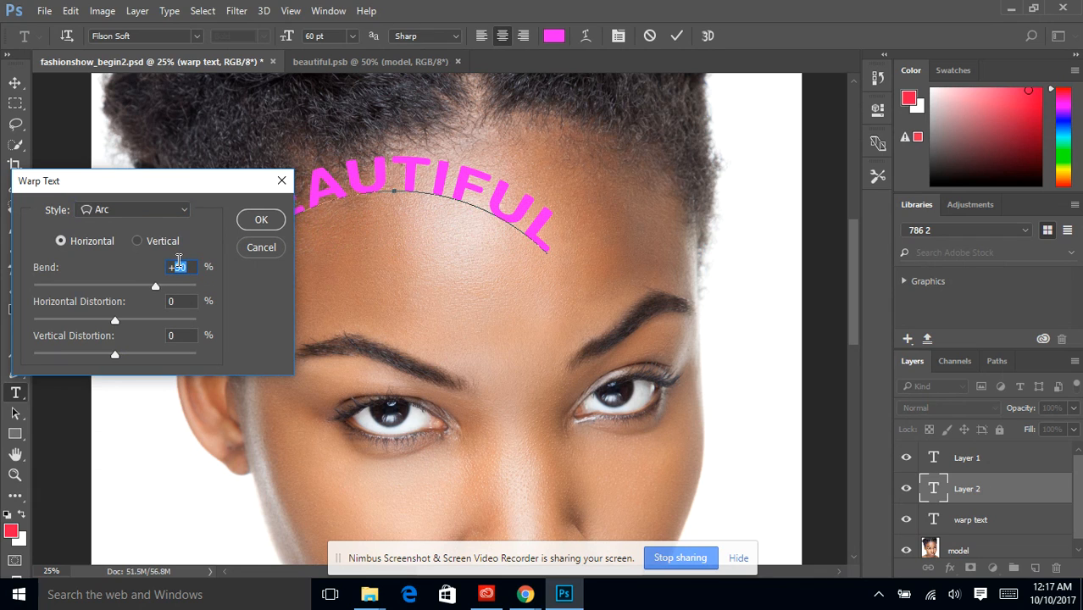
pyautogui.write('35')
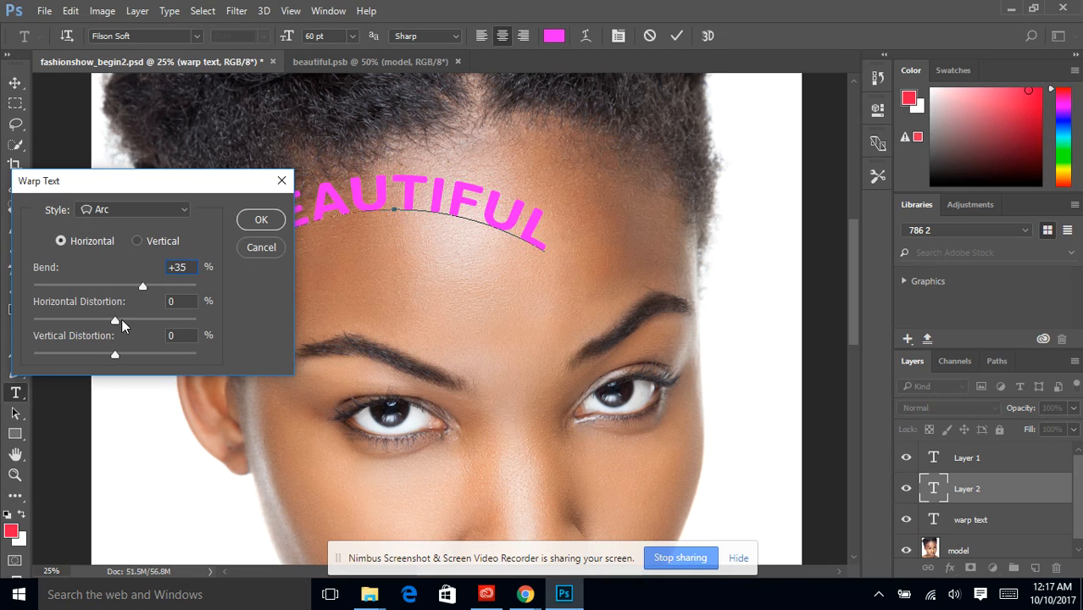
pyautogui.click(263, 222)
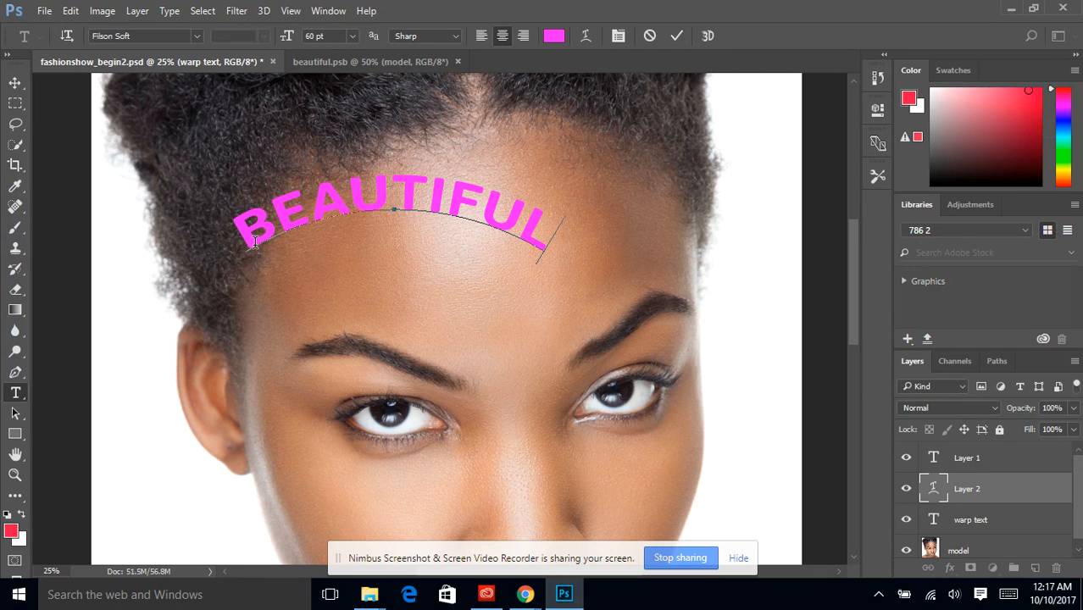
pyautogui.click(676, 35)
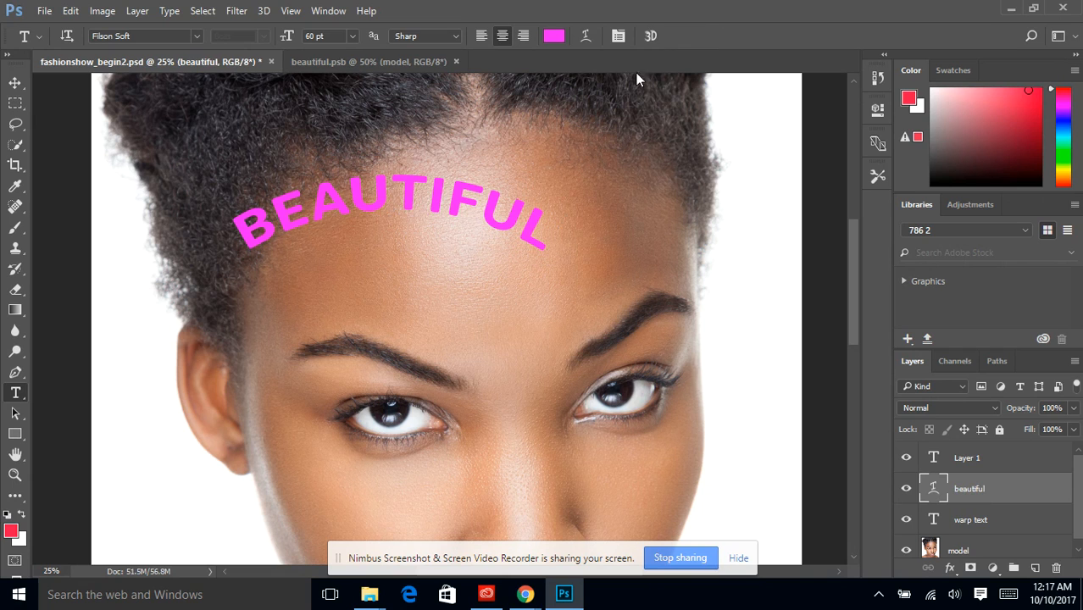
# Move the arched text to the middle of the forehead and convert its layer to a smart object.
pyautogui.click(15, 82)
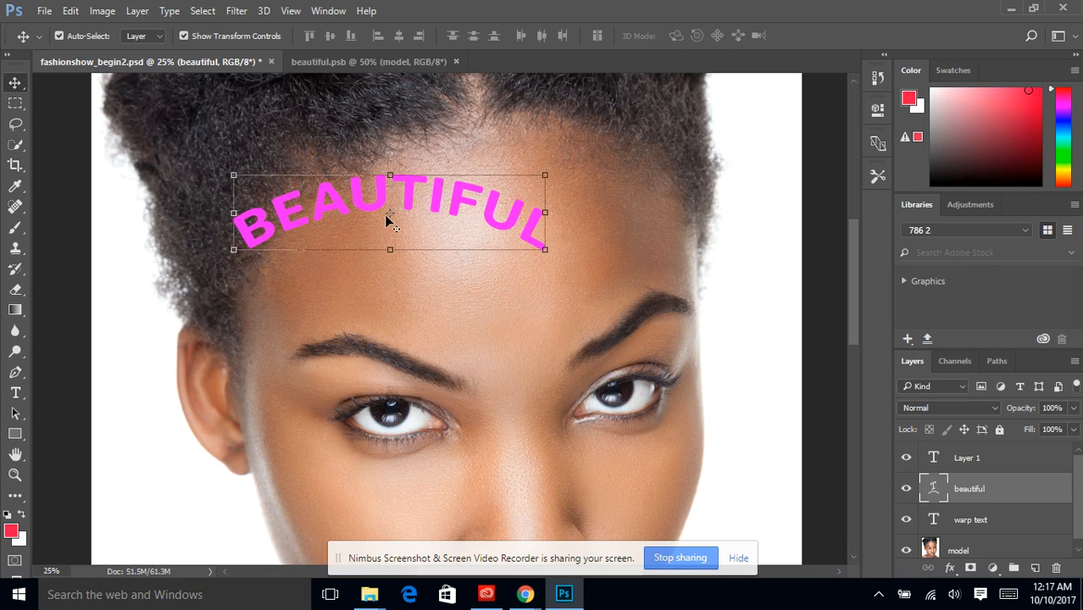
pyautogui.moveTo(384, 216); pyautogui.dragTo(467, 232)
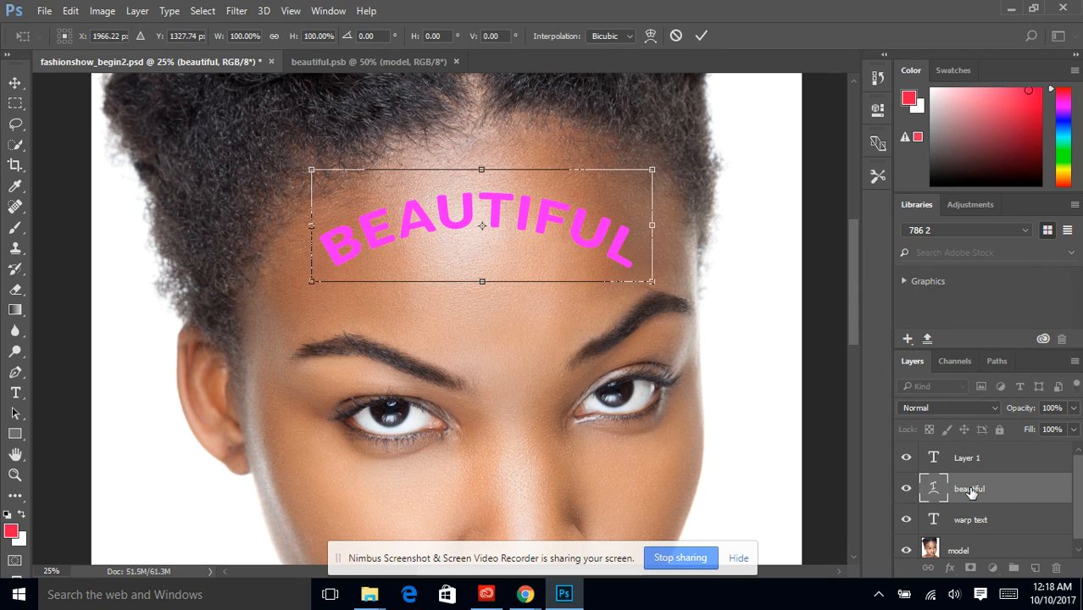
pyautogui.click(700, 35)
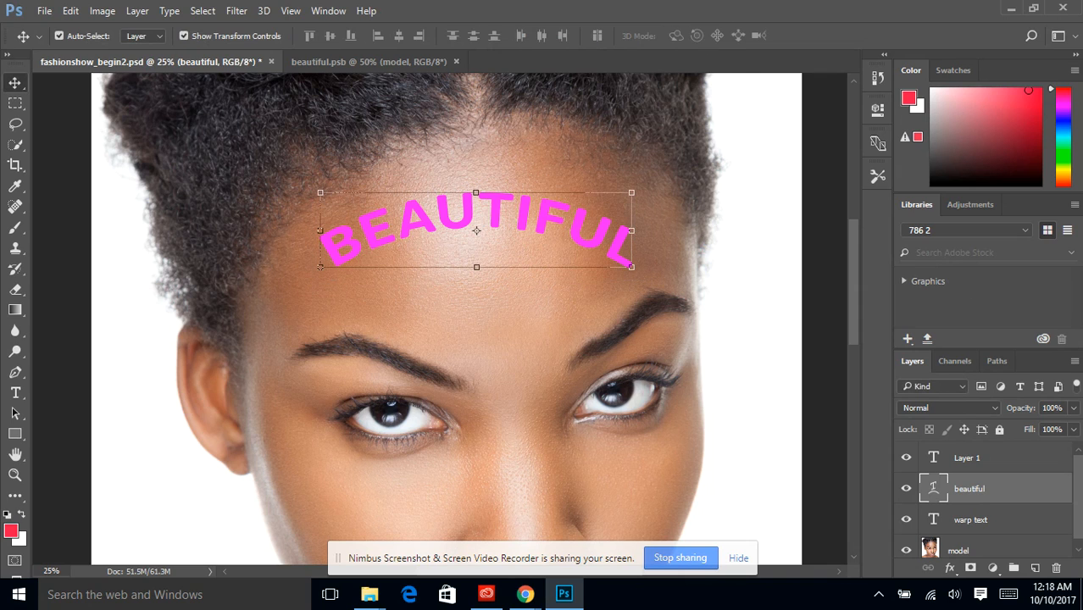
pyautogui.rightClick(962, 494)
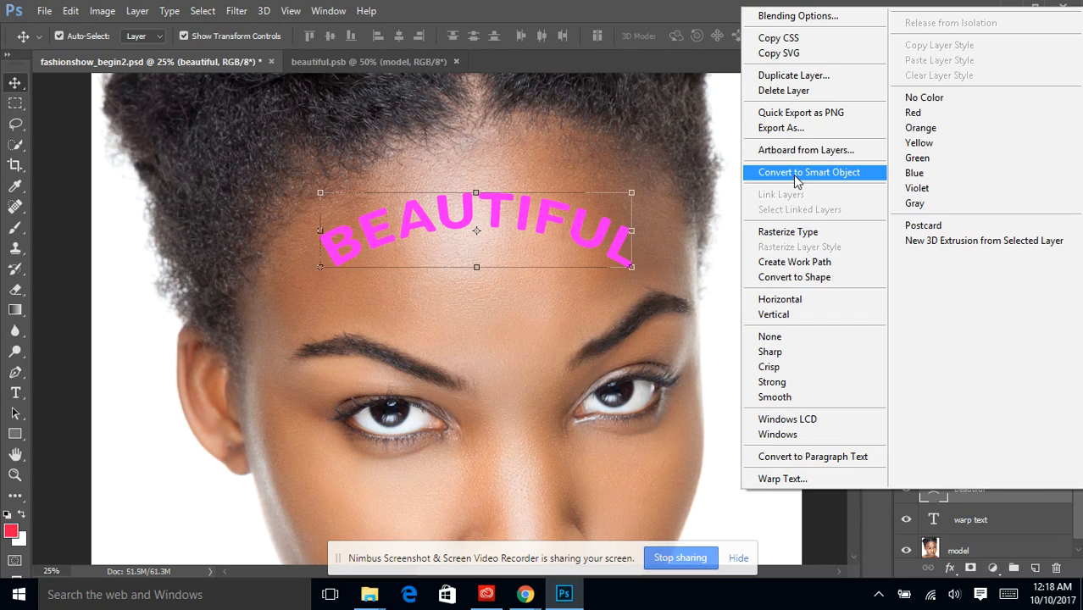
pyautogui.click(794, 174)
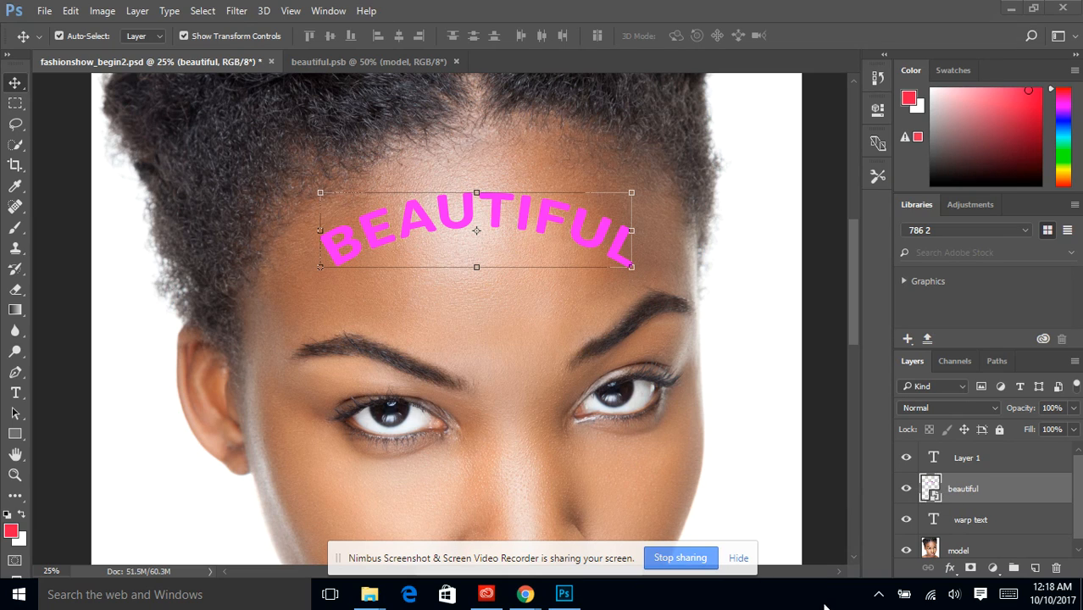
# Start a custom Warp on the beautiful smart object and pull its upper edge and upper corners outward toward the hairline.
pyautogui.click(1031, 36)
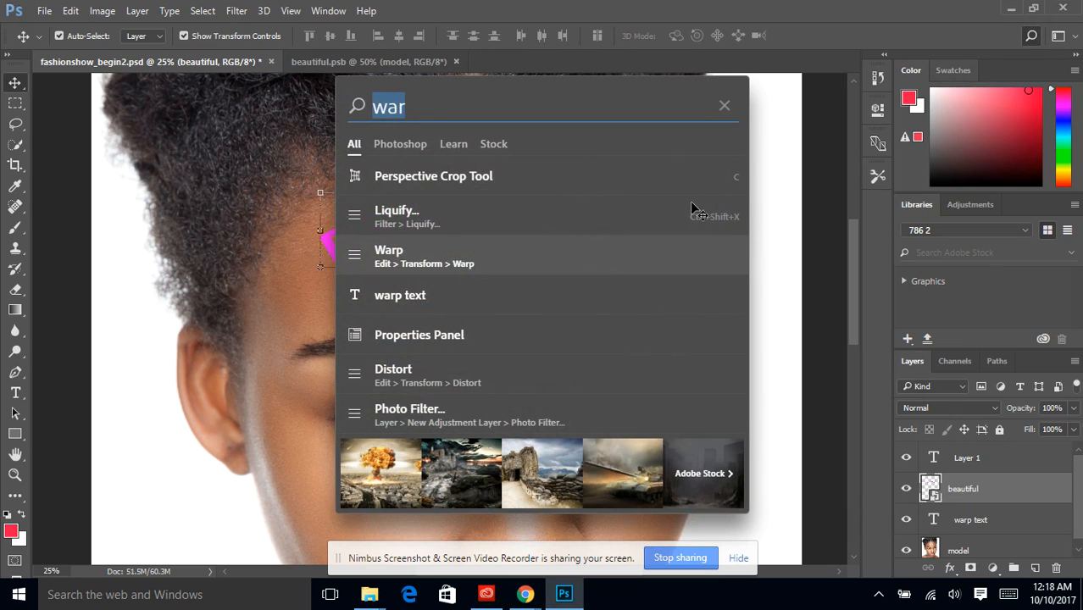
pyautogui.click(399, 258)
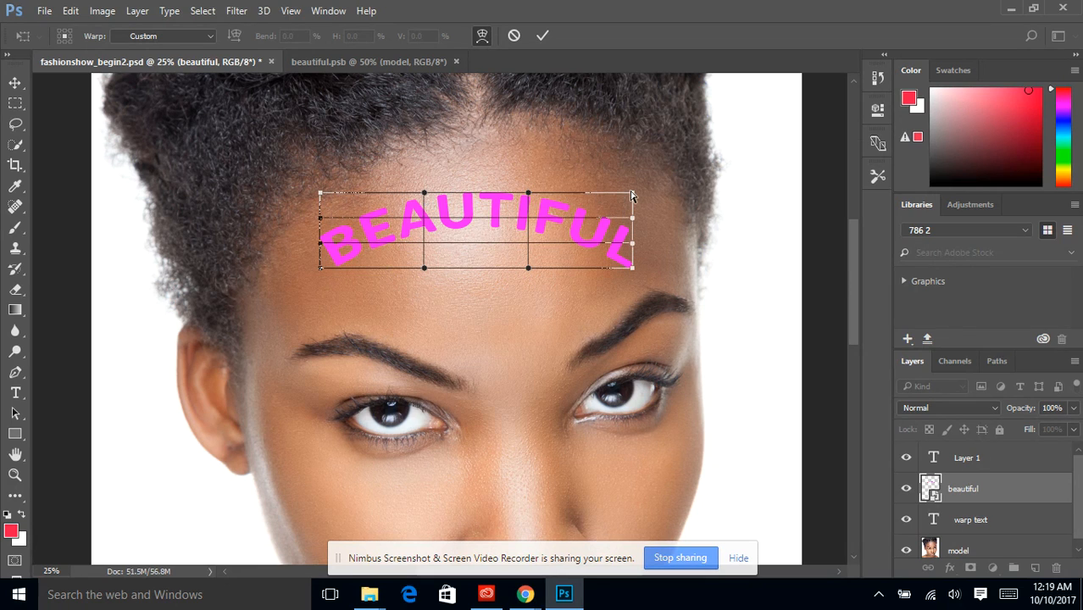
pyautogui.moveTo(631, 196); pyautogui.dragTo(528, 128)
pyautogui.moveTo(425, 195); pyautogui.dragTo(419, 139)
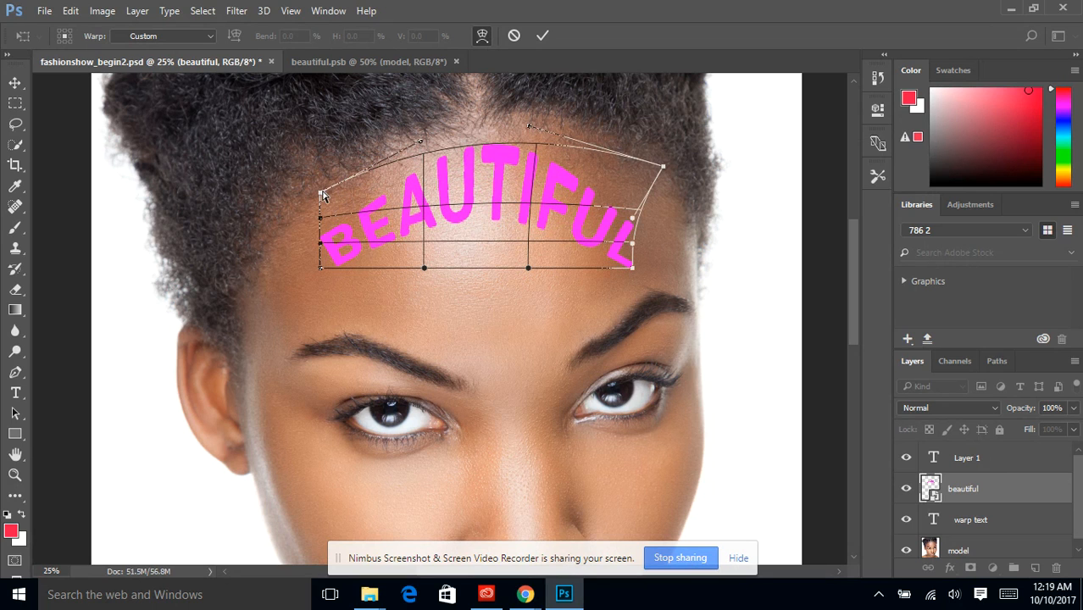
pyautogui.moveTo(322, 195); pyautogui.dragTo(303, 167)
# Bow the warp grid's lower edge downward and pull both lower corners outward toward the eyebrows.
pyautogui.moveTo(320, 218); pyautogui.dragTo(307, 288)
pyautogui.moveTo(421, 270); pyautogui.dragTo(424, 315)
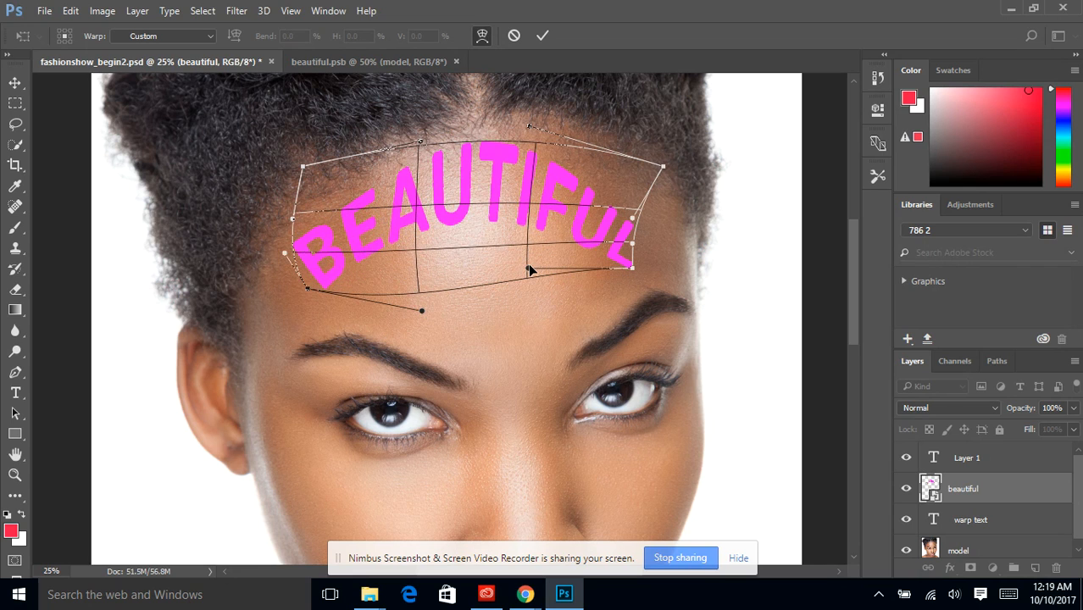
pyautogui.moveTo(527, 270); pyautogui.dragTo(545, 306)
pyautogui.moveTo(626, 269); pyautogui.dragTo(648, 284)
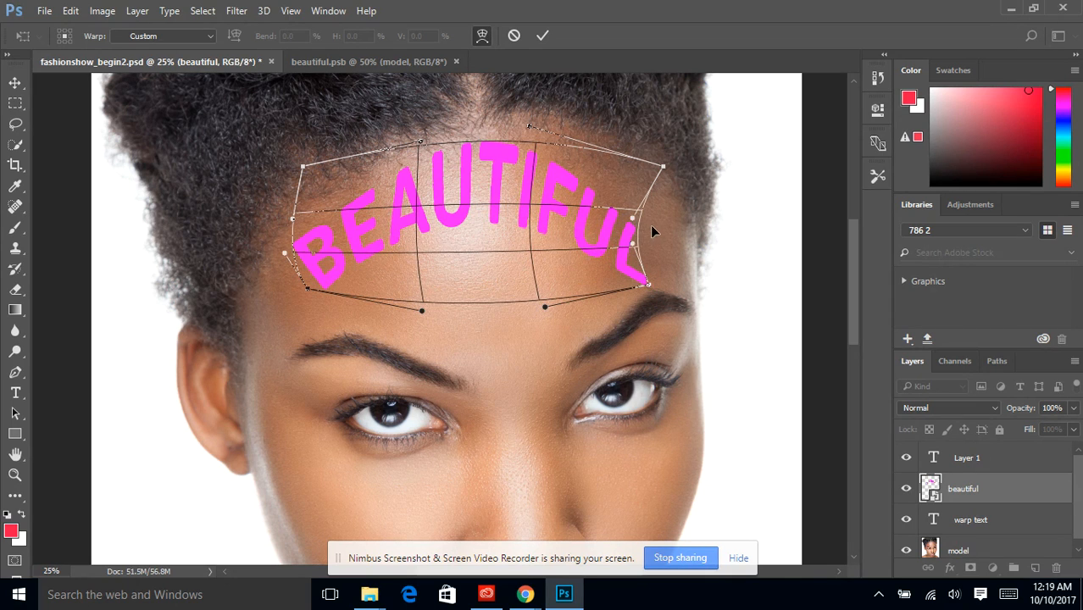
# Curve the sides of the warp grid outward, widen its upper left corner, and apply the warp.
pyautogui.moveTo(633, 219); pyautogui.dragTo(689, 177)
pyautogui.moveTo(635, 245); pyautogui.dragTo(668, 251)
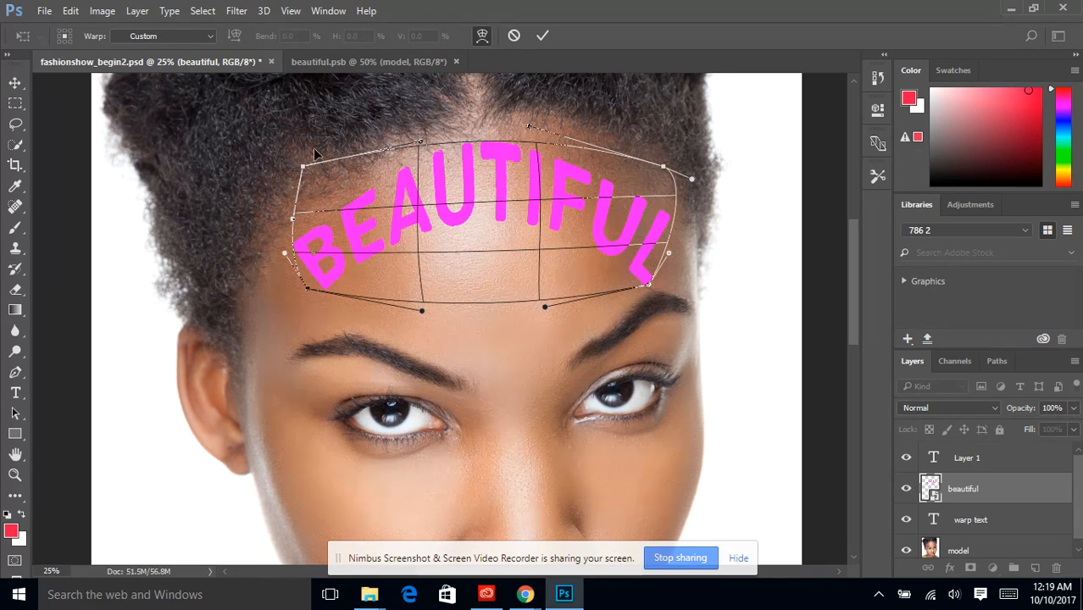
pyautogui.moveTo(302, 167); pyautogui.dragTo(283, 167)
pyautogui.moveTo(293, 218)
pyautogui.mouseDown()
pyautogui.moveTo(269, 224)
pyautogui.moveTo(290, 209)
pyautogui.mouseUp()
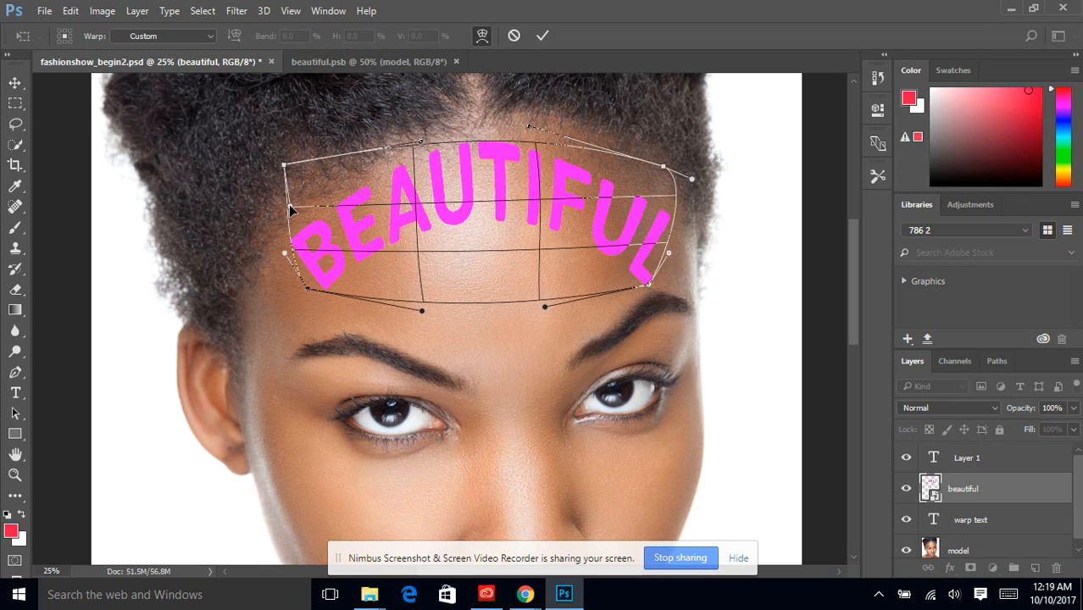
pyautogui.click(540, 37)
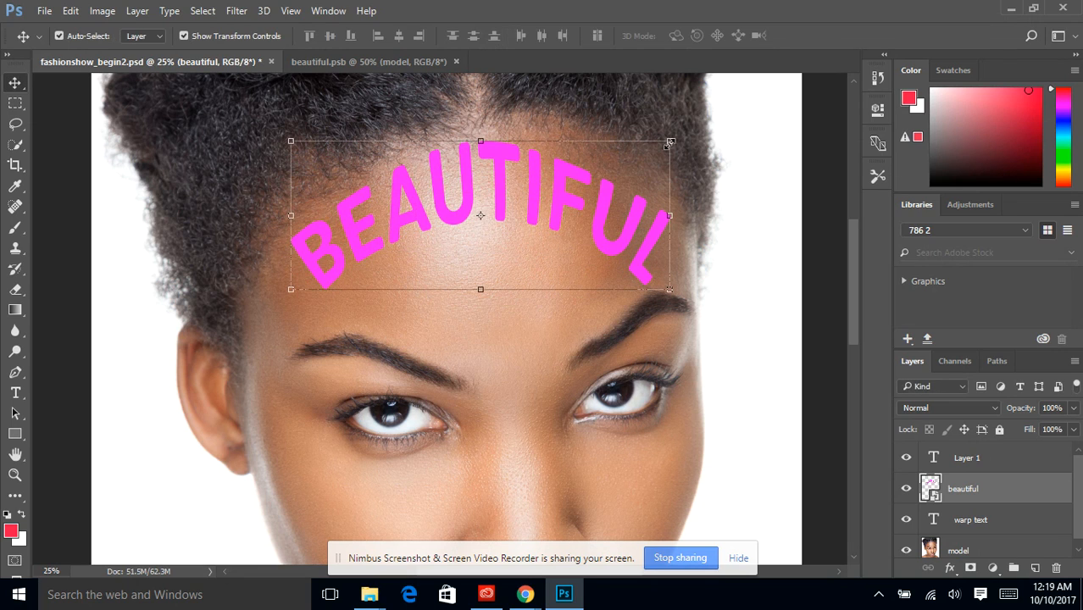
# Rotate the warped text to about -2.64° and reposition it slightly lower on the forehead.
pyautogui.moveTo(681, 135); pyautogui.dragTo(732, 195)
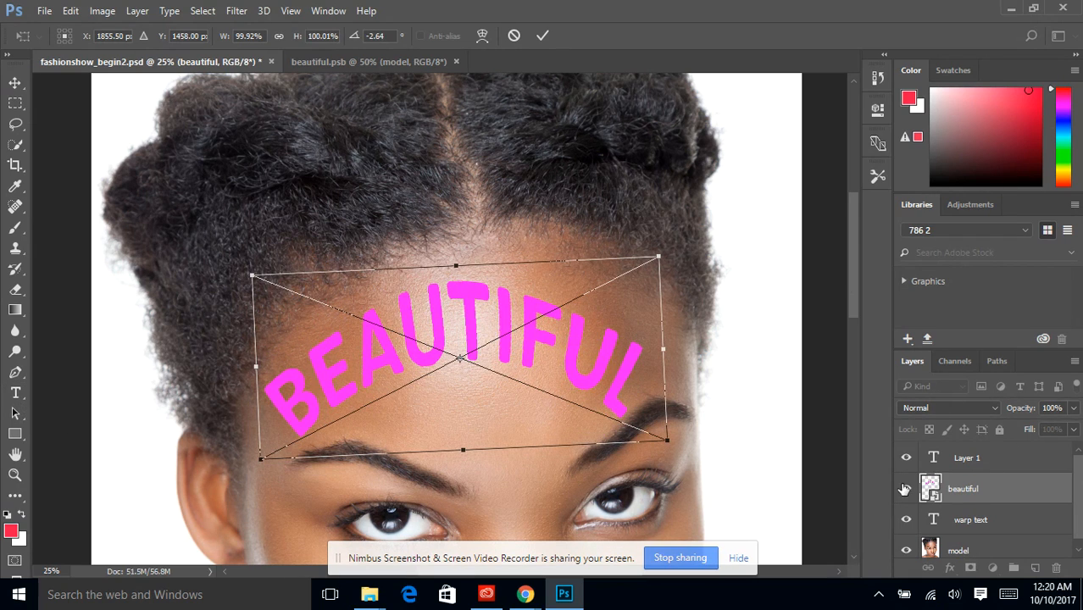
pyautogui.click(542, 36)
# Open the beautiful smart object's contents for editing and replace its text with "MY MODEL".
pyautogui.rightClick(955, 487)
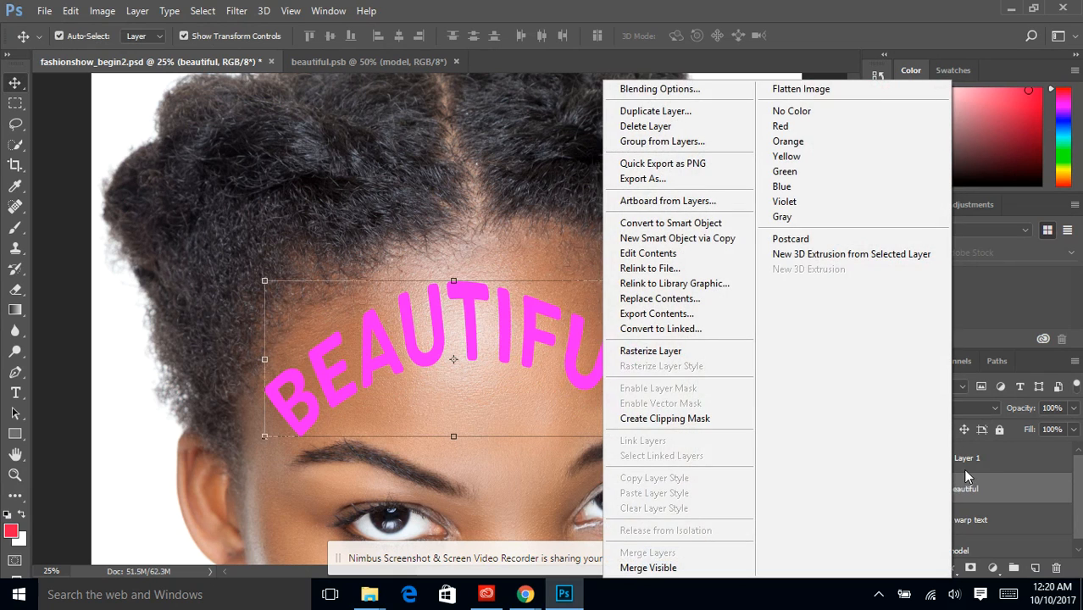
pyautogui.click(650, 254)
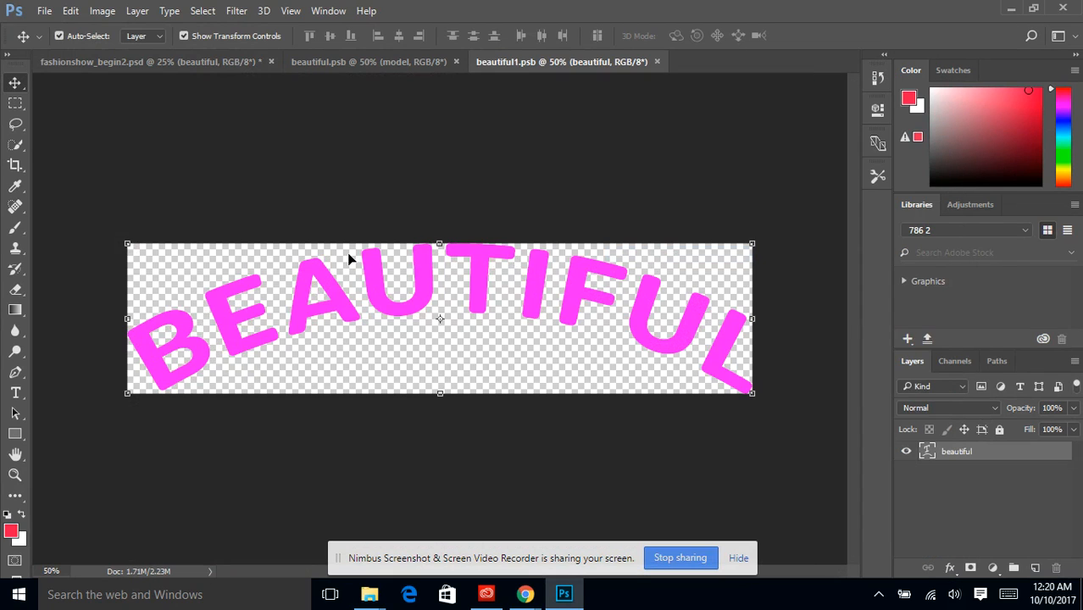
pyautogui.click(15, 392)
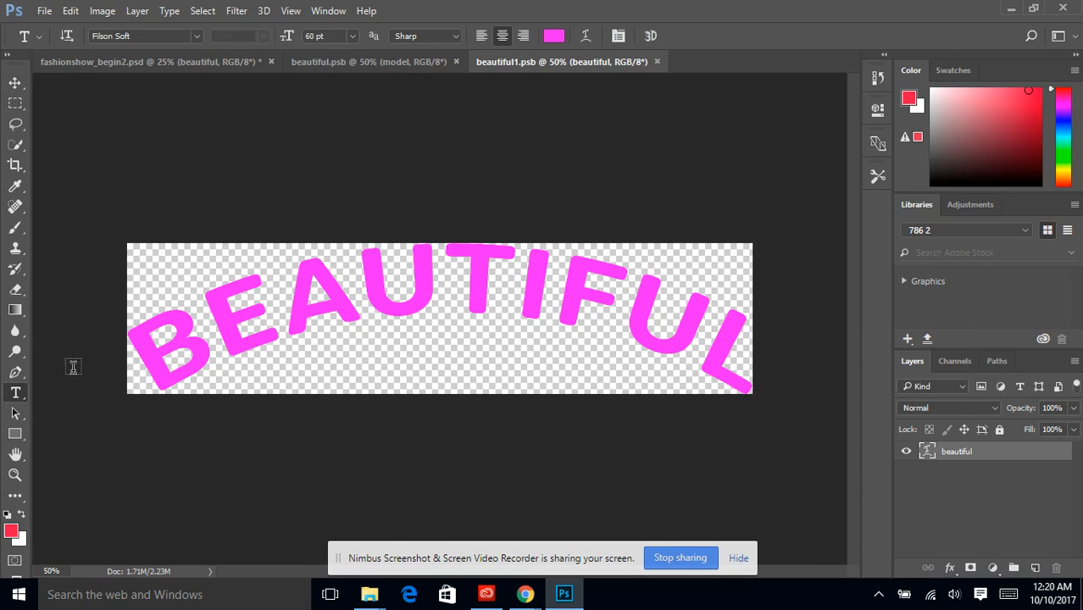
pyautogui.moveTo(127, 356); pyautogui.dragTo(819, 350)
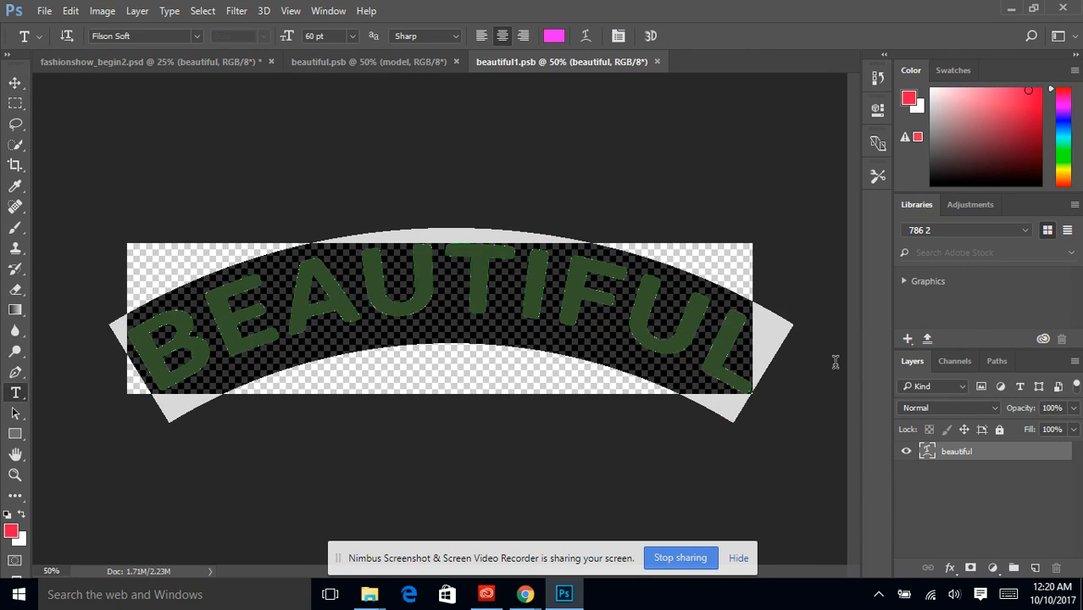
pyautogui.write('M')
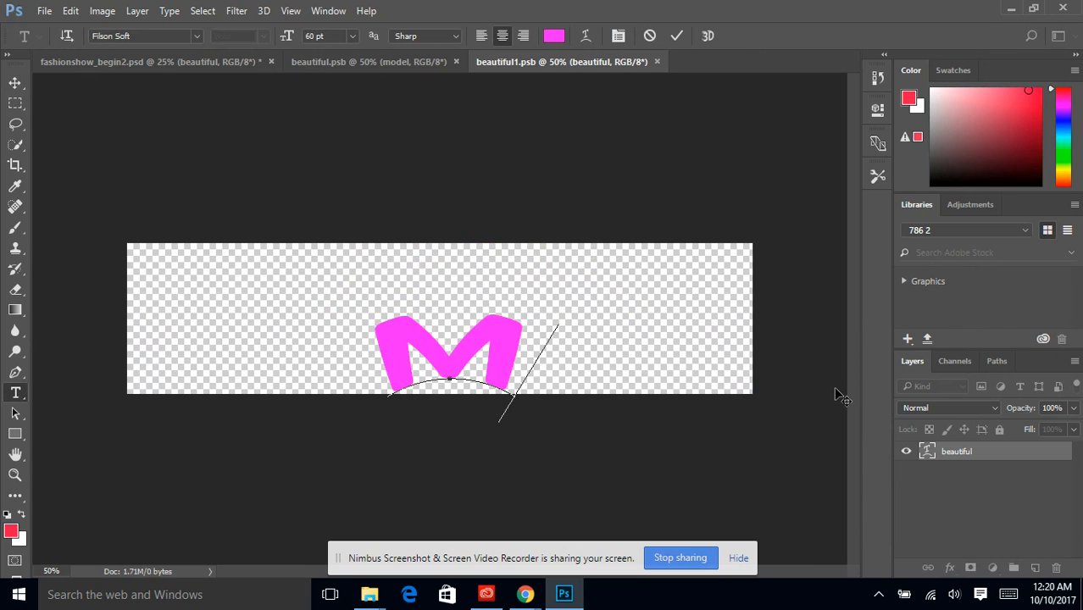
pyautogui.write('Y MODEL')
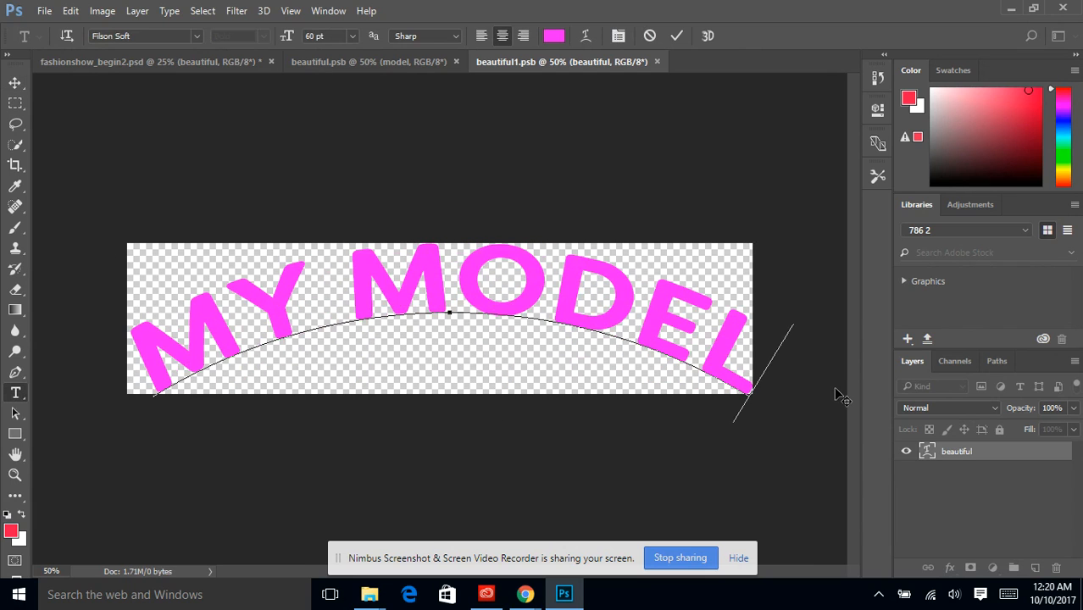
# Recolor all of the "MY MODEL" text green, commit the text edit, and save the smart object's contents.
pyautogui.hotkey('ctrl', 'a')
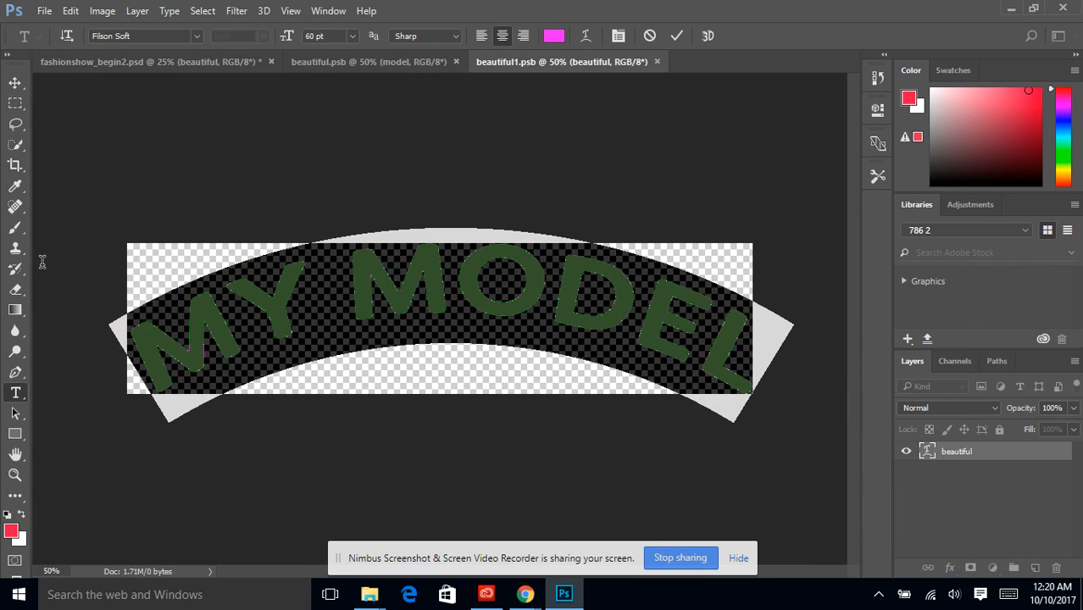
pyautogui.click(1064, 144)
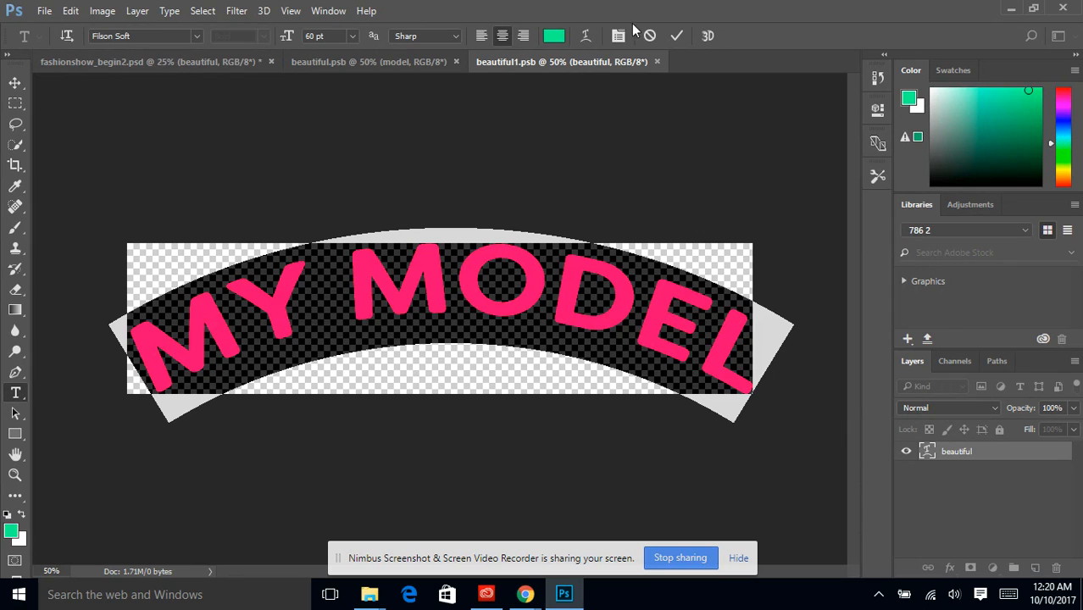
pyautogui.click(677, 37)
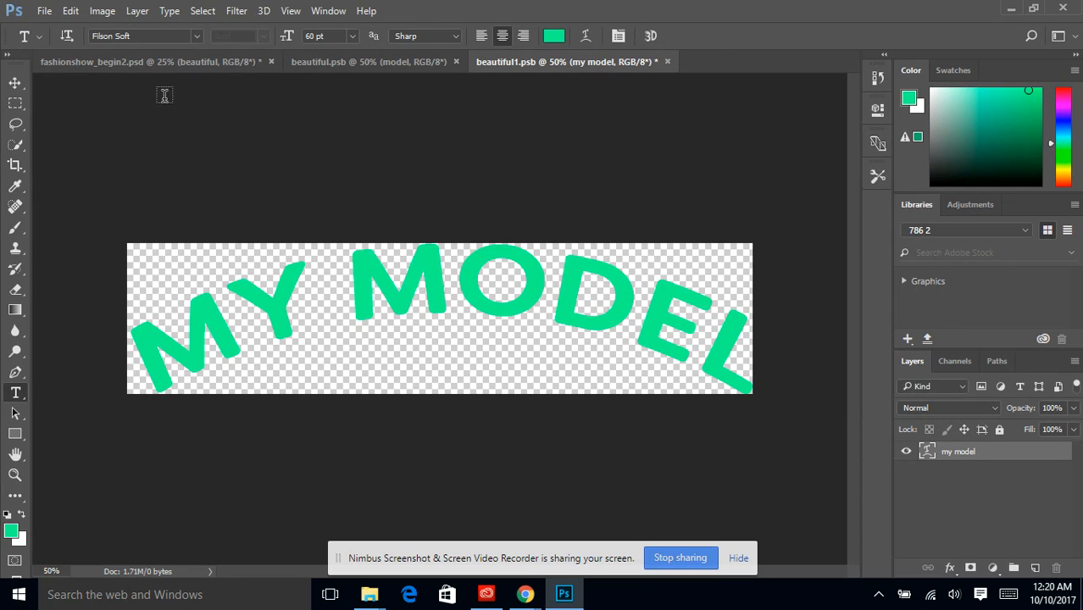
pyautogui.click(44, 11)
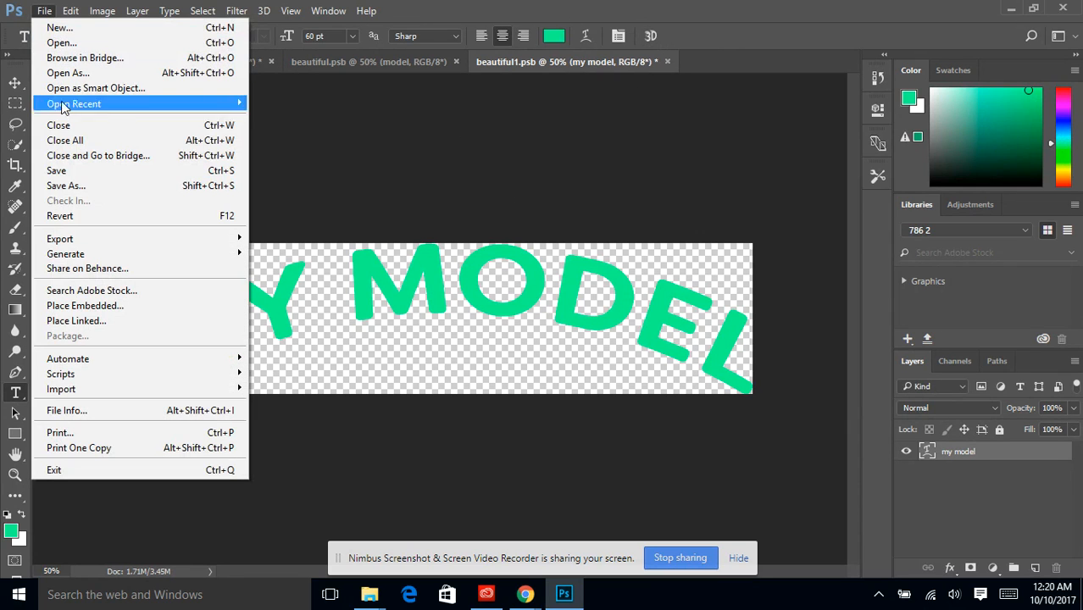
pyautogui.click(66, 170)
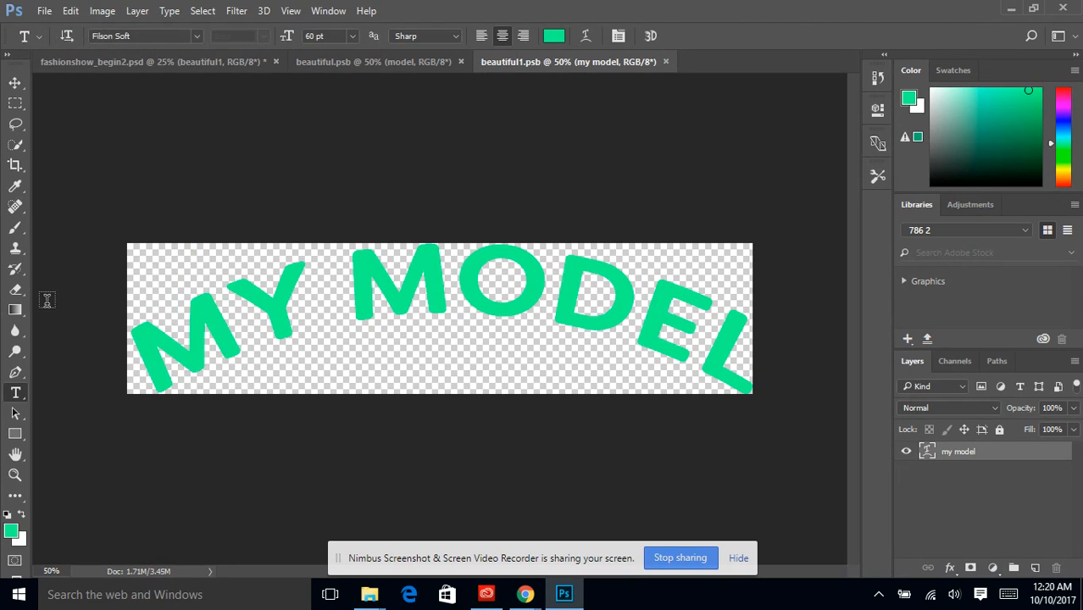
# Return to the fashionshow_begin2.psd document and lower the beautiful1 layer's opacity to 52%.
pyautogui.click(129, 64)
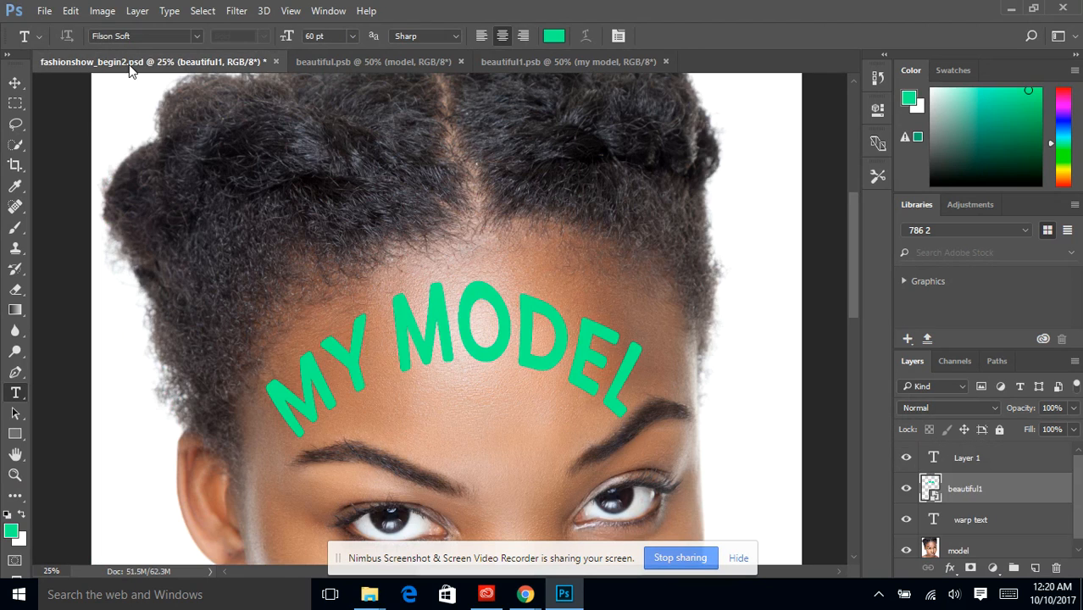
pyautogui.click(1073, 410)
pyautogui.moveTo(1007, 432)
pyautogui.mouseDown()
pyautogui.moveTo(975, 433)
pyautogui.moveTo(1032, 431)
pyautogui.moveTo(997, 426)
pyautogui.moveTo(1030, 434)
pyautogui.moveTo(1019, 438)
pyautogui.mouseUp()
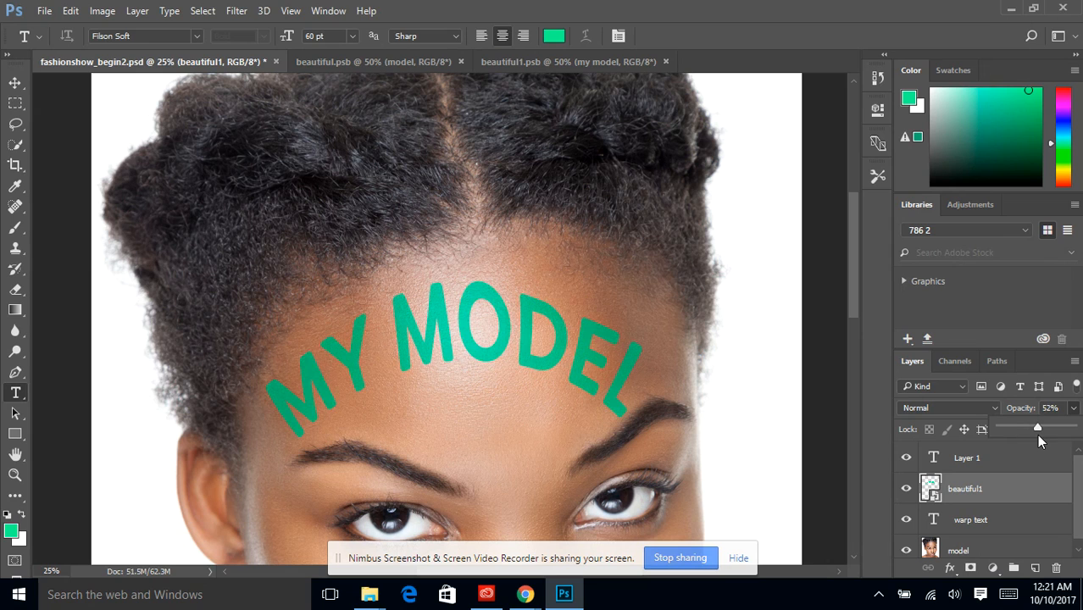
pyautogui.click(263, 11)
pyautogui.click(237, 11)
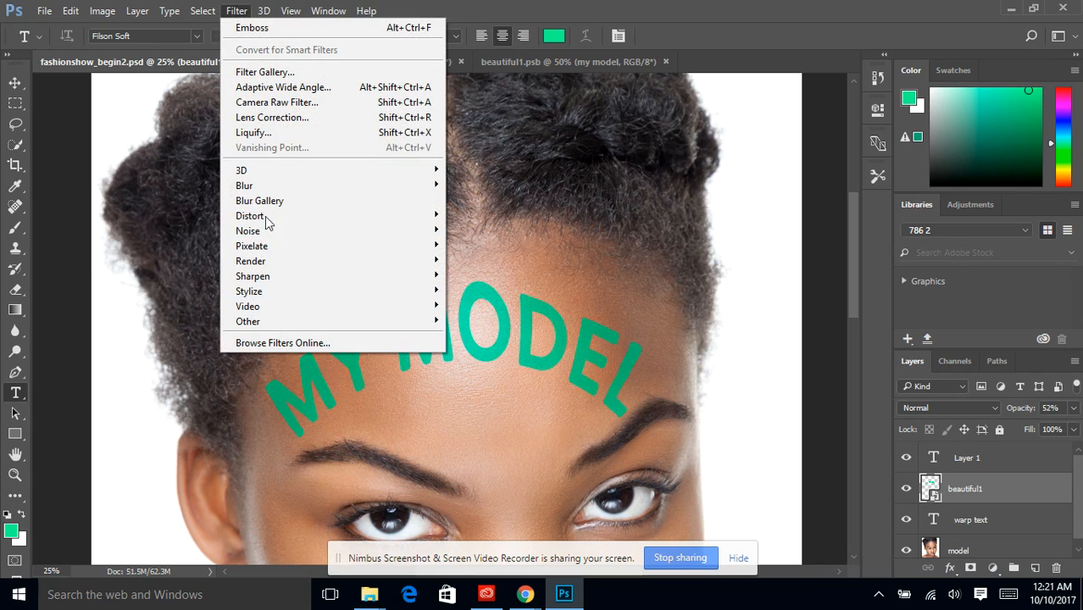
pyautogui.click(263, 11)
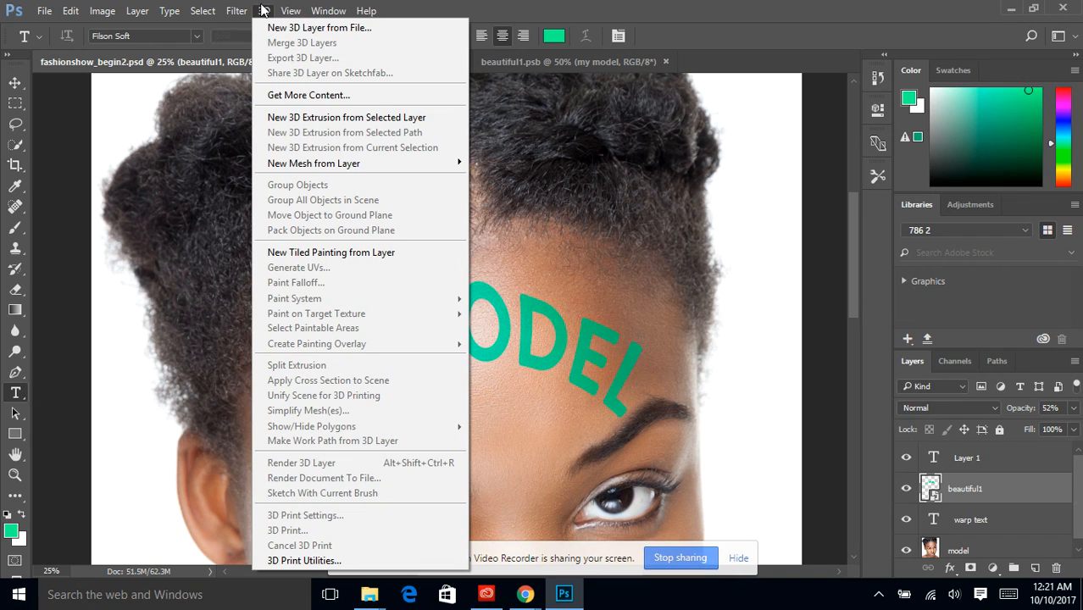
pyautogui.moveTo(236, 11)
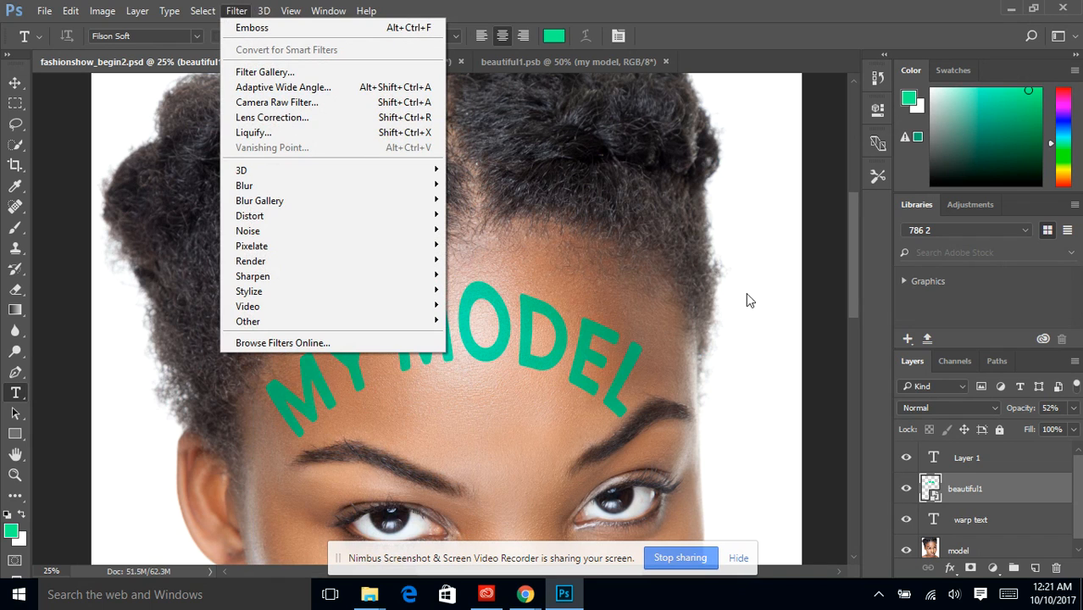
pyautogui.click(849, 277)
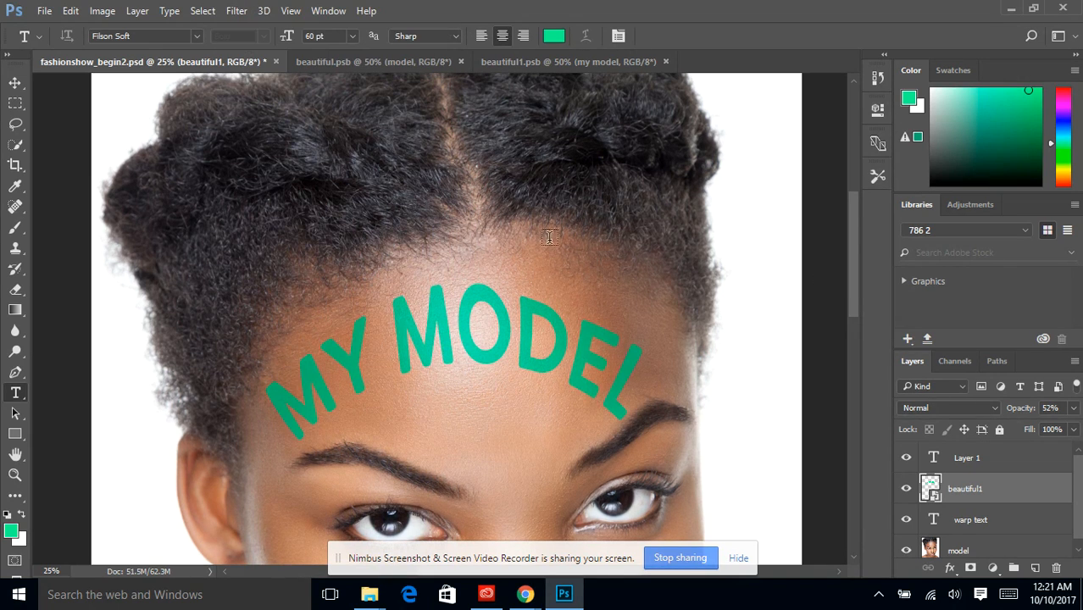